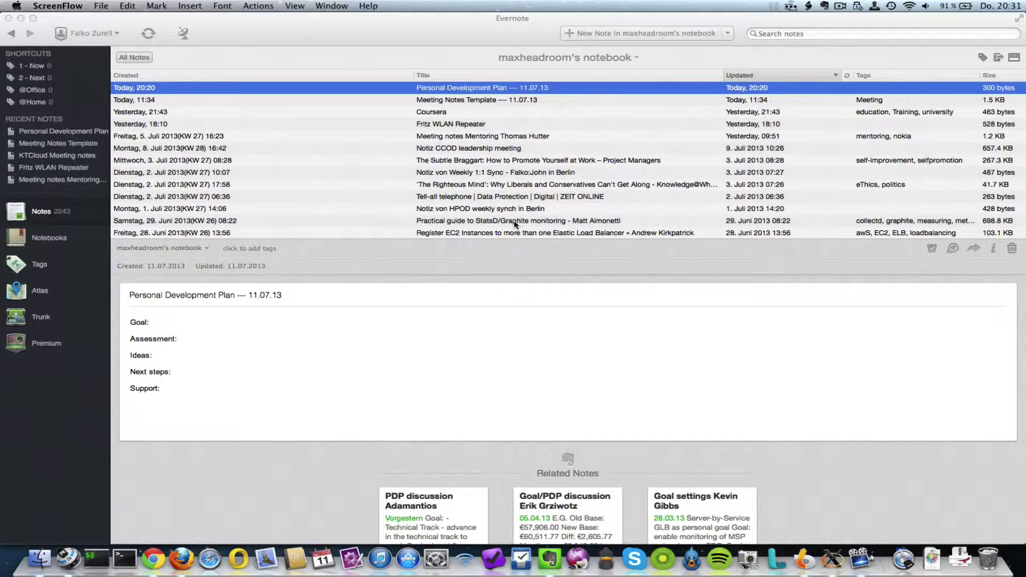
- Open the Personal Development Plan note's options menu, view Copy to Notebook, then dismiss it
right_click(429, 92)
mouse_move(451, 209)
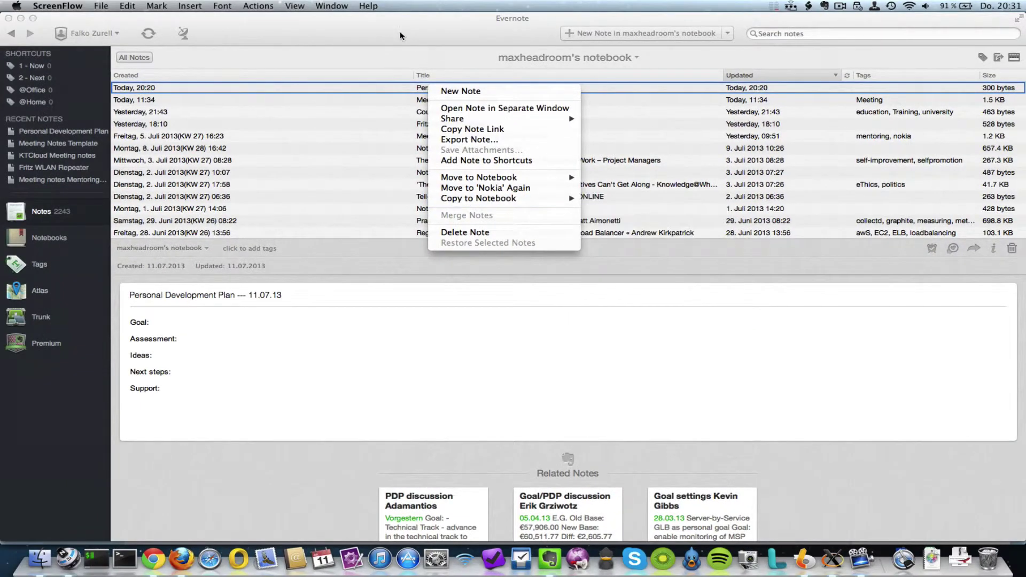
left_click(399, 36)
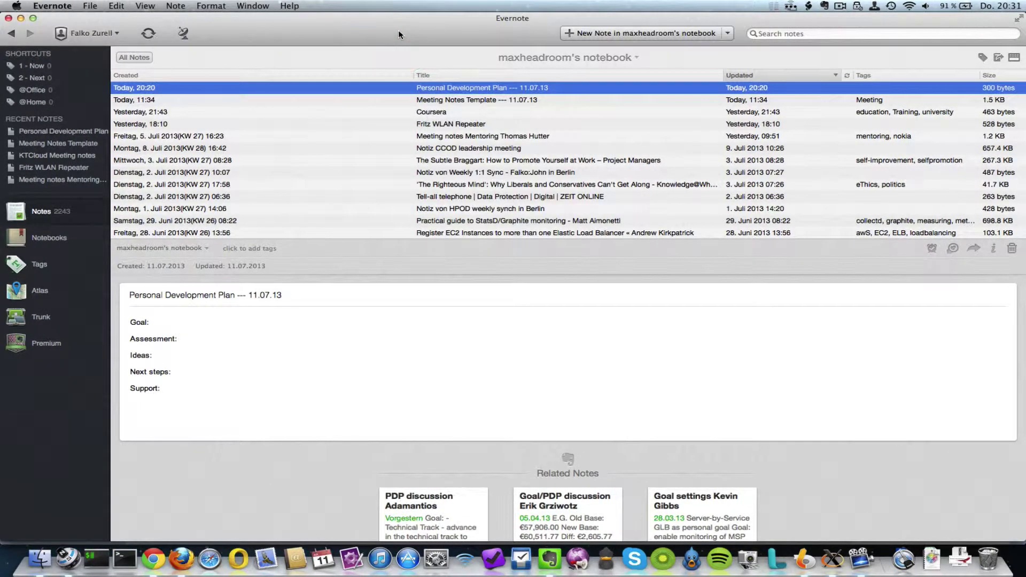
key("super+Tab")
key("super+Tab")
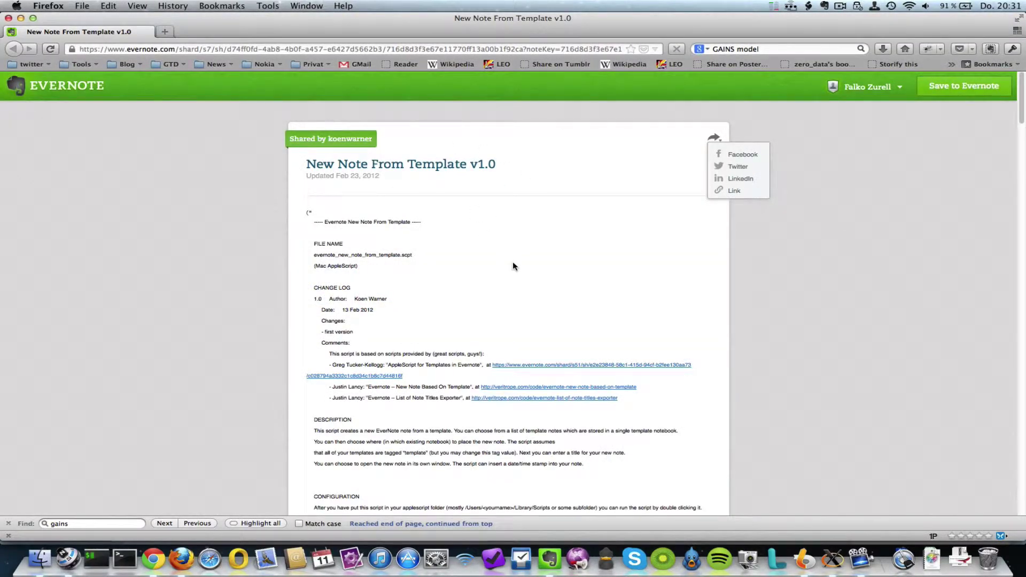
scroll(513, 267, "down", 10)
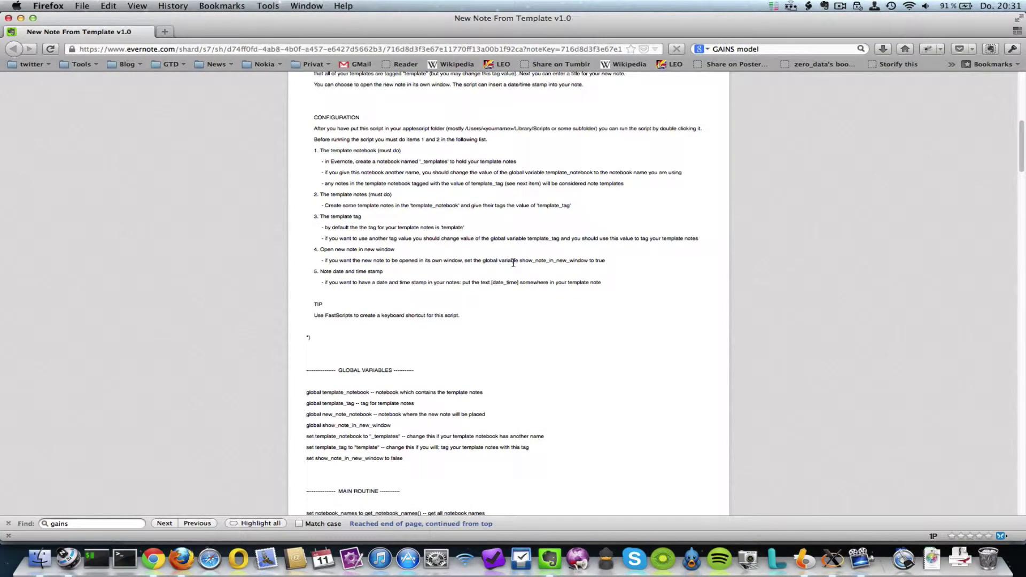
scroll(514, 263, "down", 5)
scroll(514, 267, "down", 6)
scroll(513, 266, "down", 2)
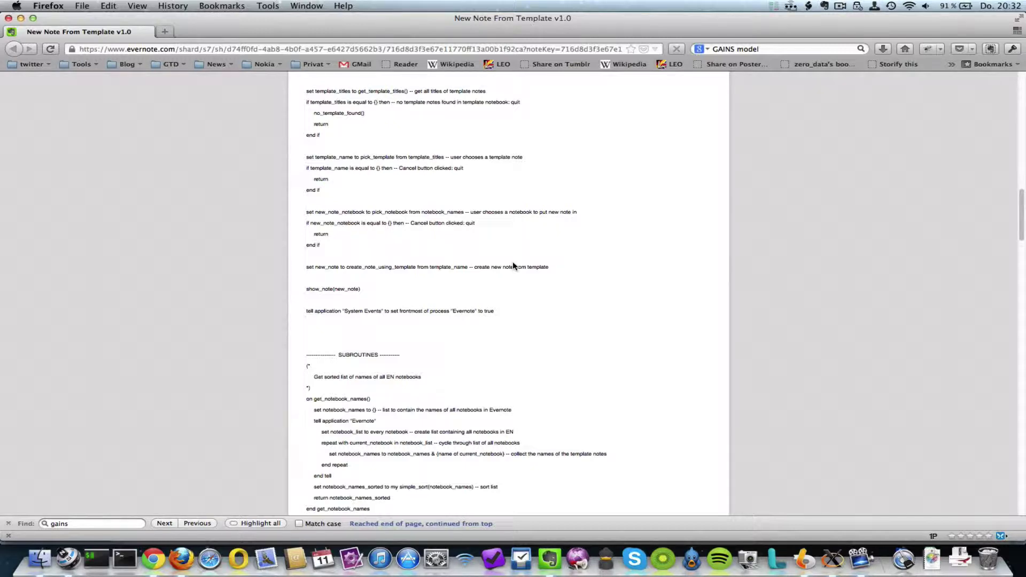
- Back in Evernote, run the Scripts menu's Evernote 'Create note from Template' script
key("super+Tab")
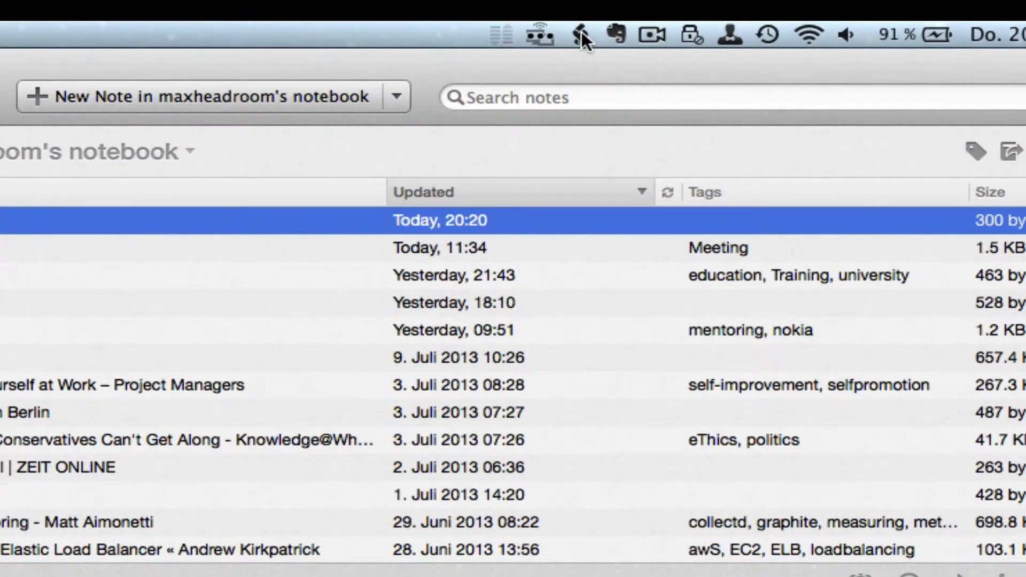
left_click(581, 34)
mouse_move(656, 379)
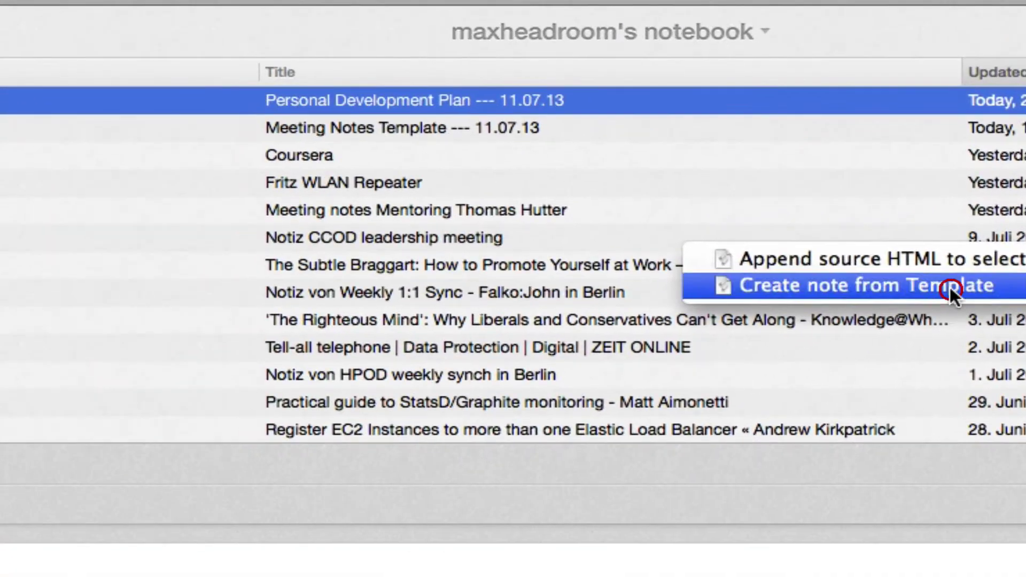
left_click(375, 407)
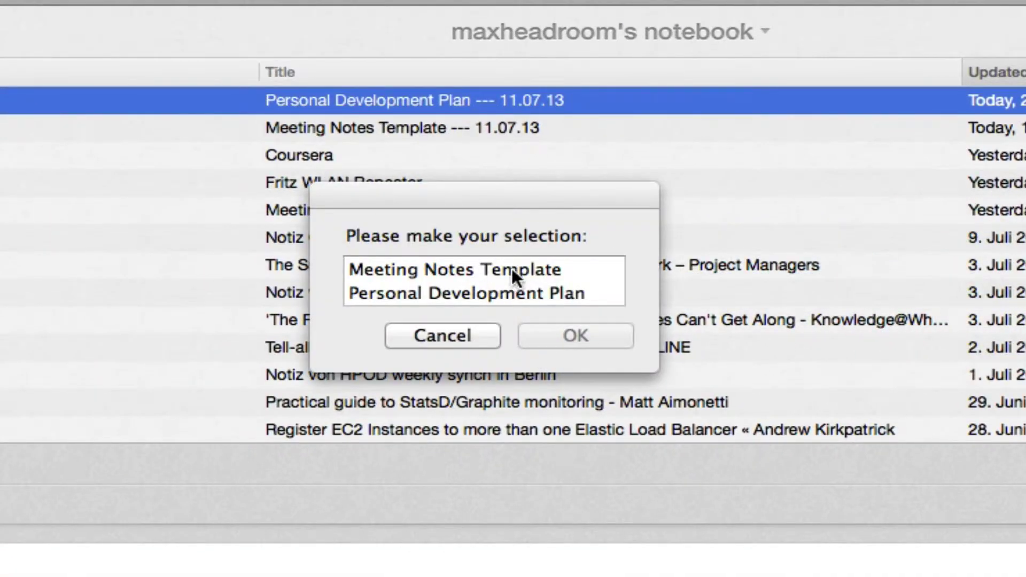
- Create the note from Meeting Notes Template in maxheadroom's notebook, keeping the default title
left_click(432, 270)
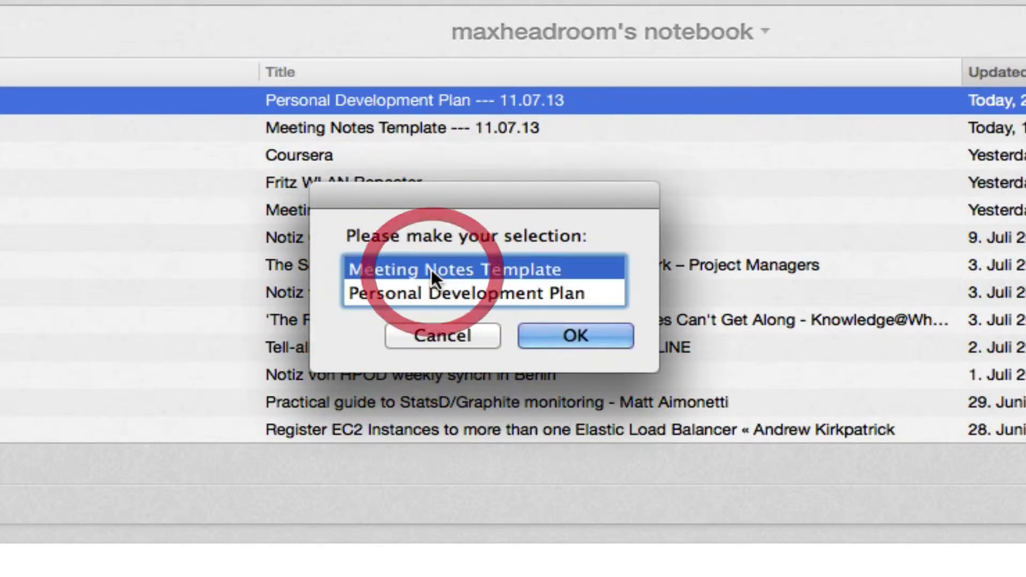
left_click(565, 333)
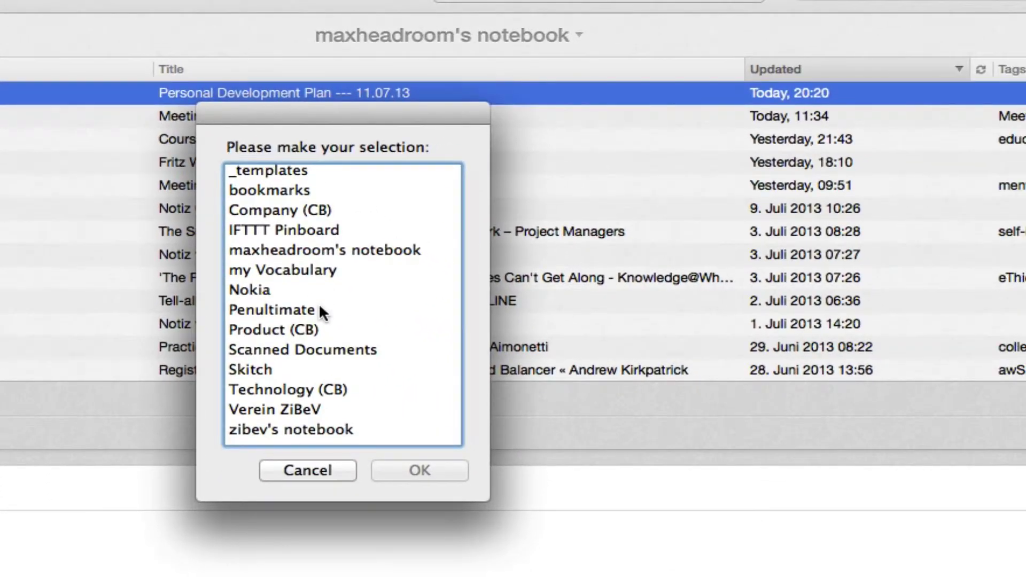
scroll(319, 313, "down", 2)
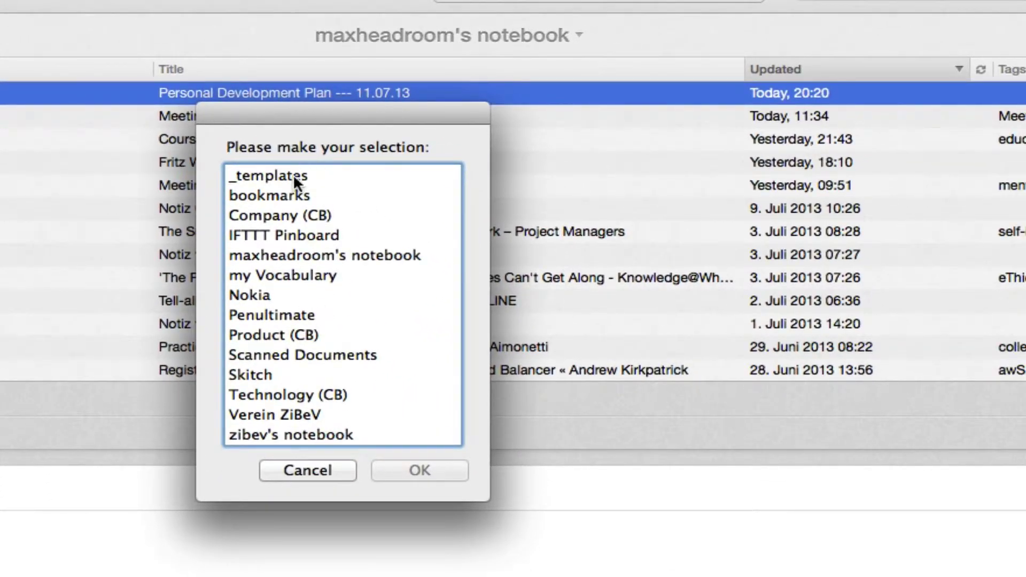
left_click(304, 257)
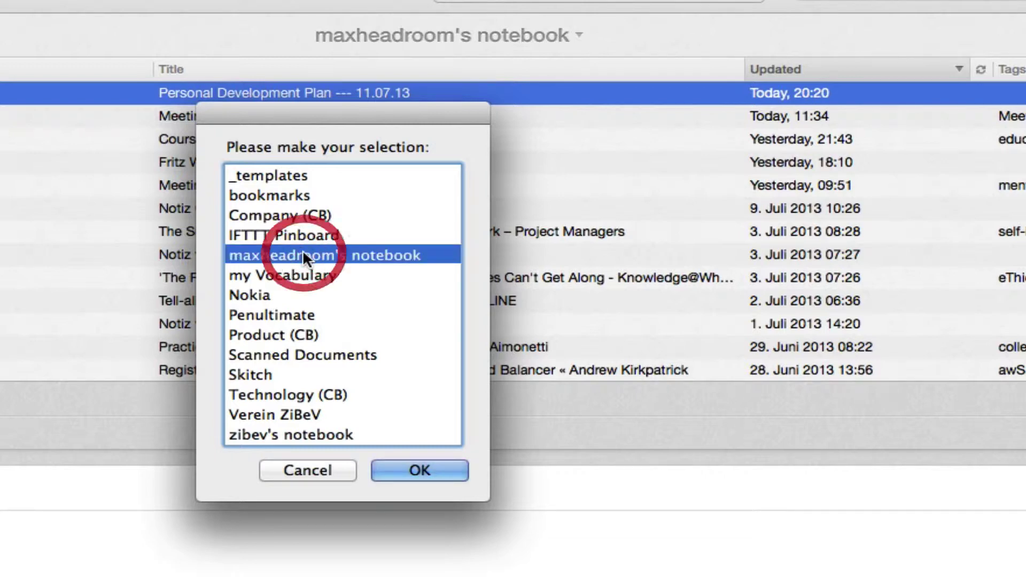
left_click(428, 471)
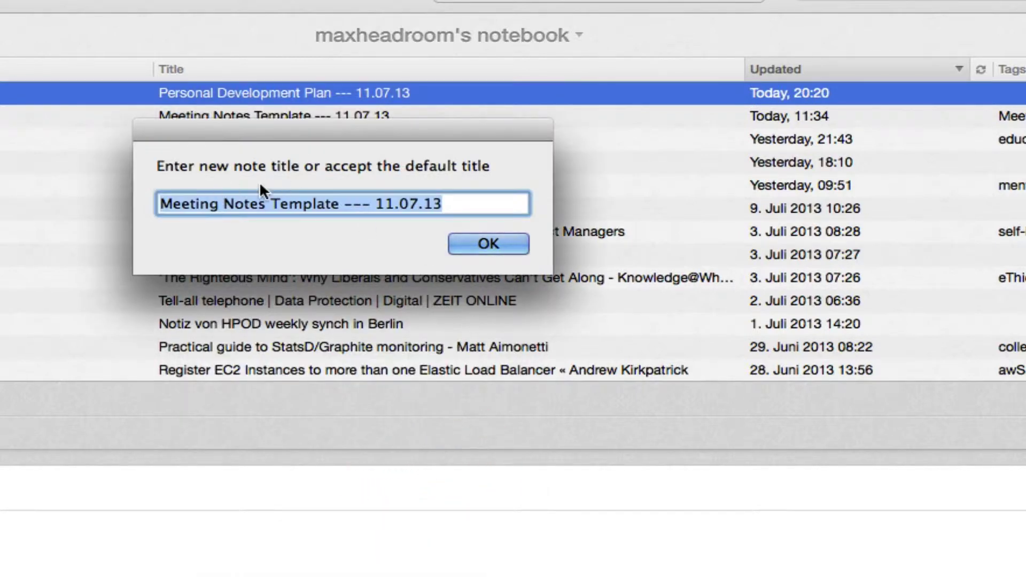
left_click(428, 200)
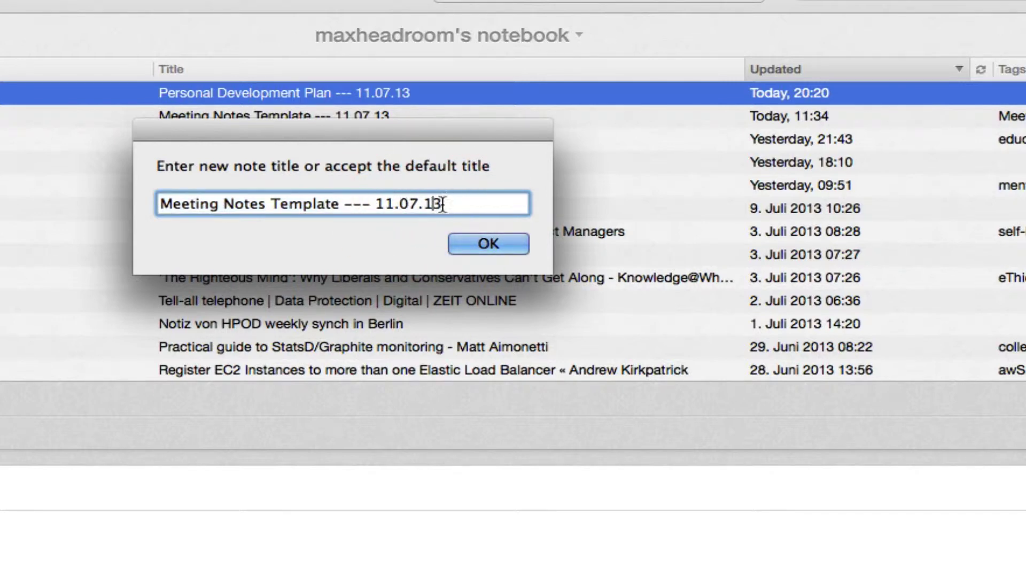
left_click(486, 243)
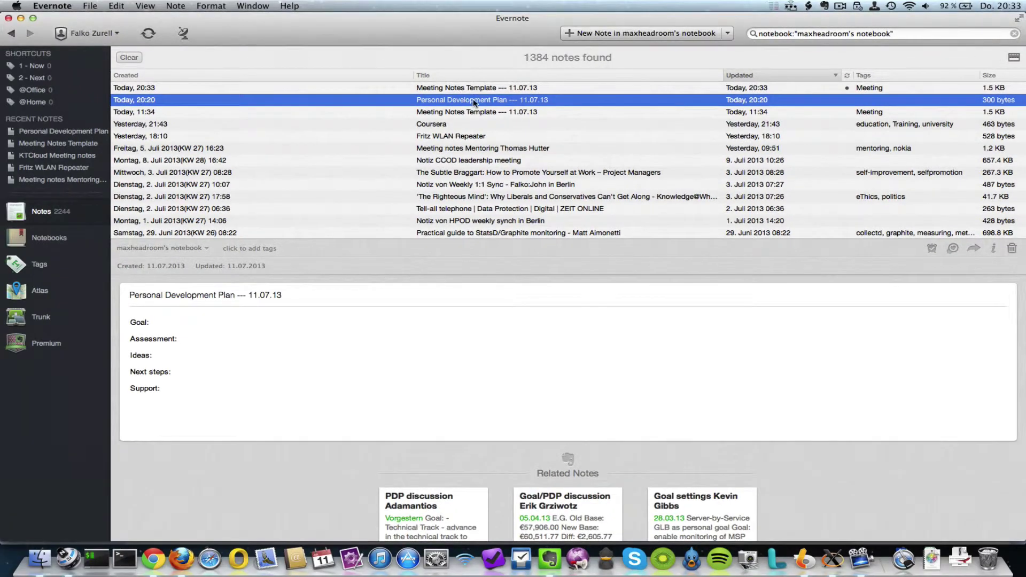
- Open the new Meeting Notes note, highlight its filled-in date, then show the Notebooks overview
left_click(478, 89)
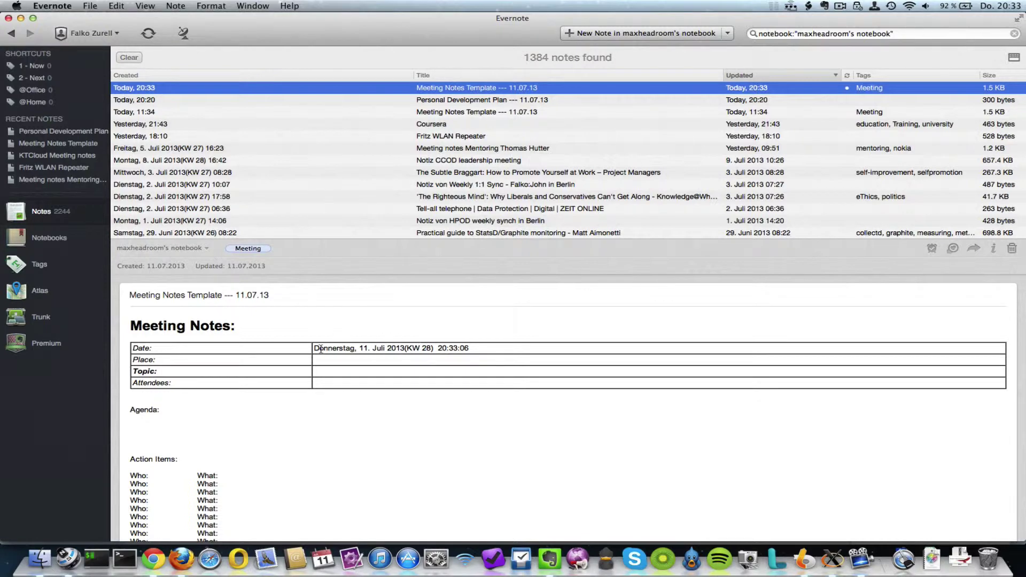
left_click_drag(316, 349, 484, 348)
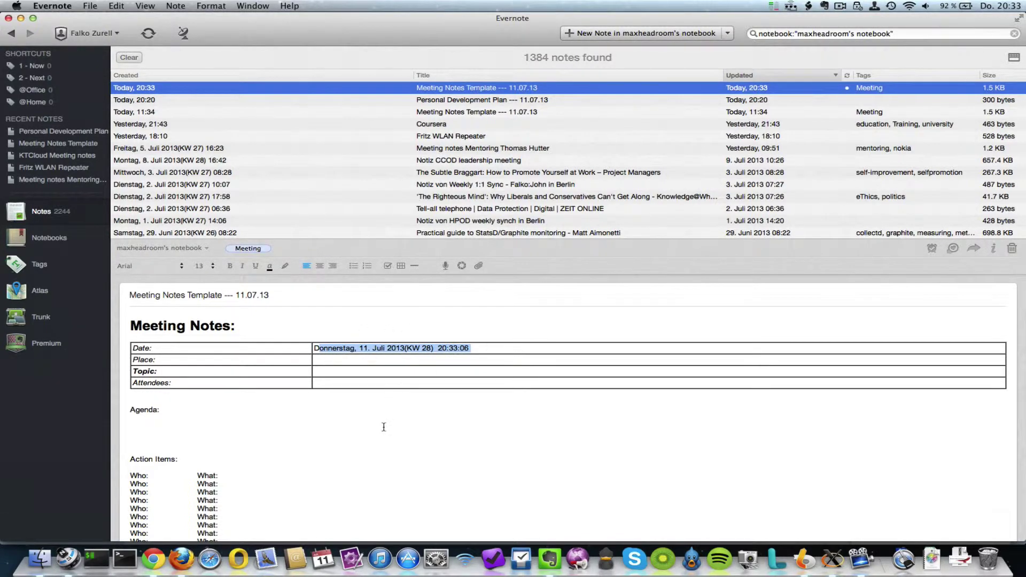
scroll(384, 426, "down", 10)
scroll(384, 425, "up", 5)
scroll(384, 429, "up", 5)
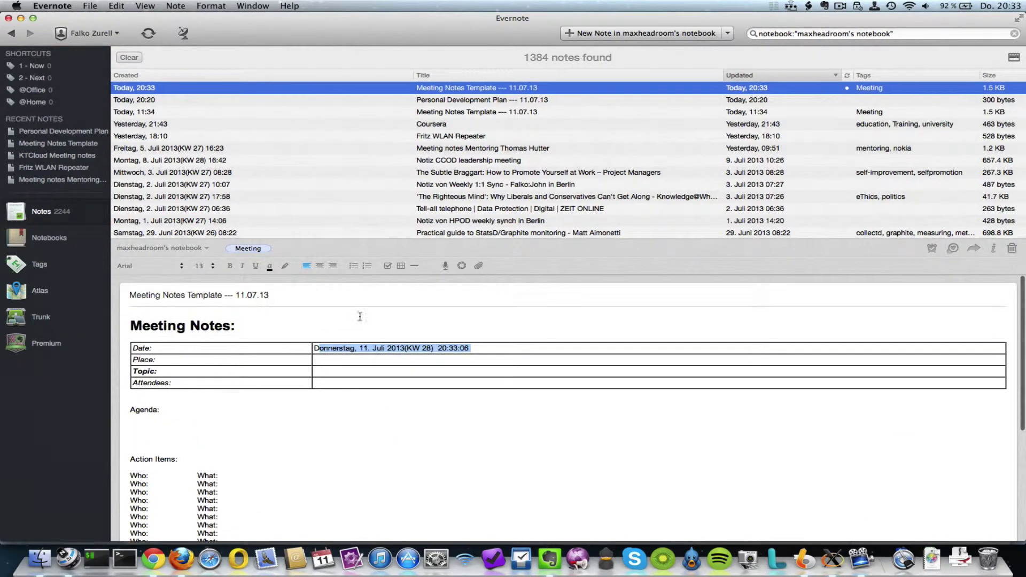
left_click(43, 237)
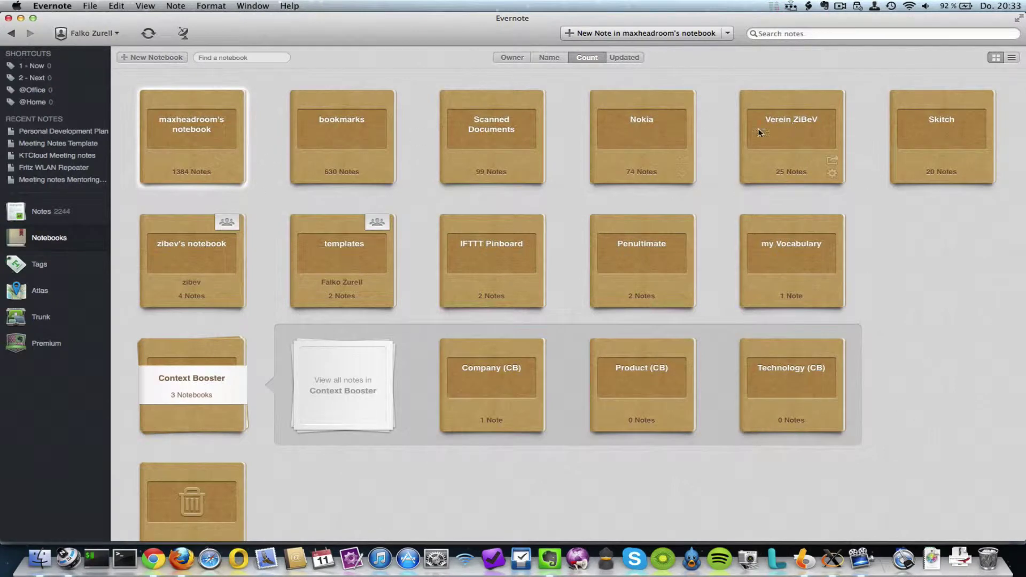
- Open _templates, browse both template notes, and point out Meeting Notes Template's template tag
left_click(348, 255)
double_click(348, 255)
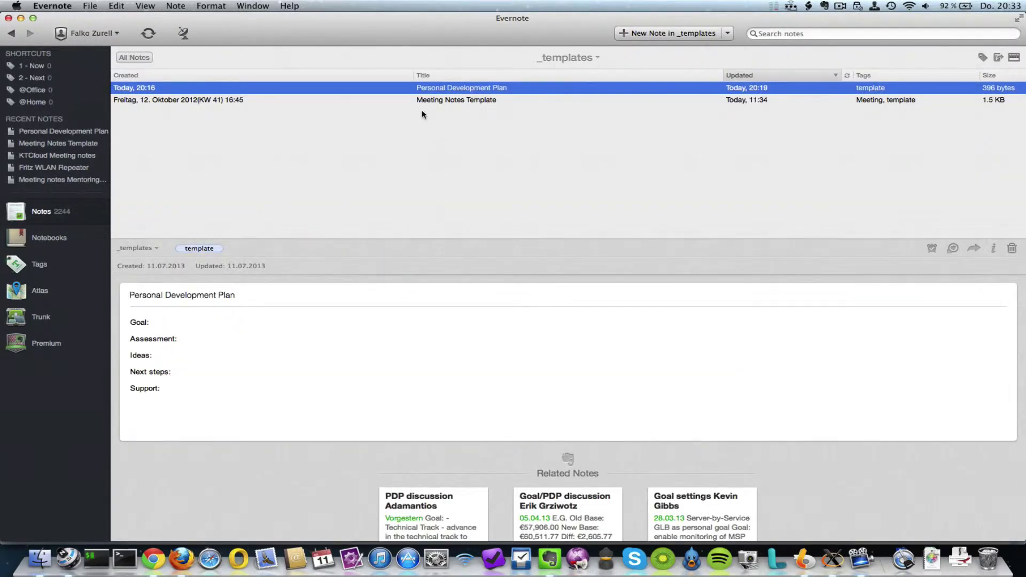
left_click(440, 101)
left_click(442, 90)
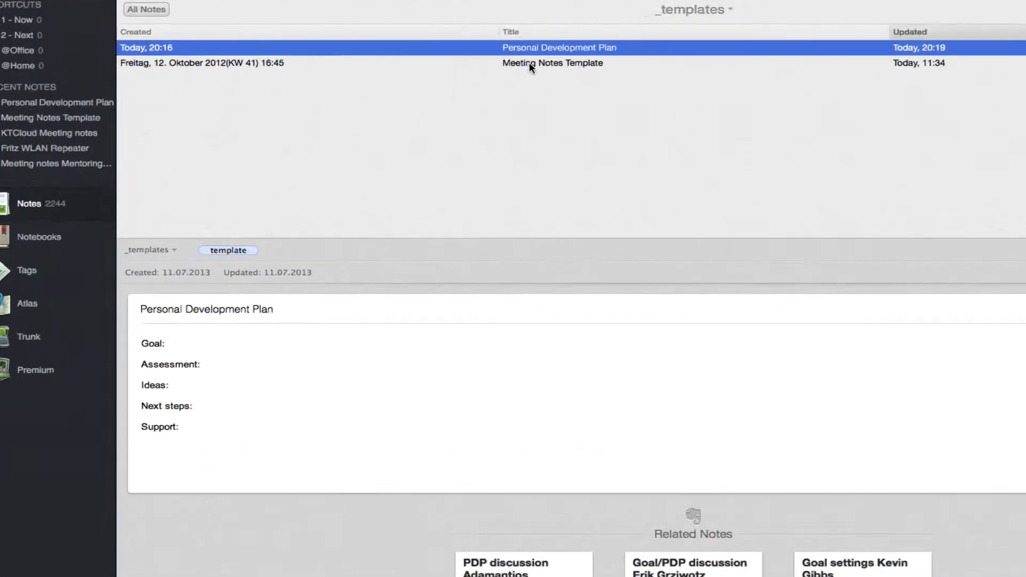
left_click(441, 100)
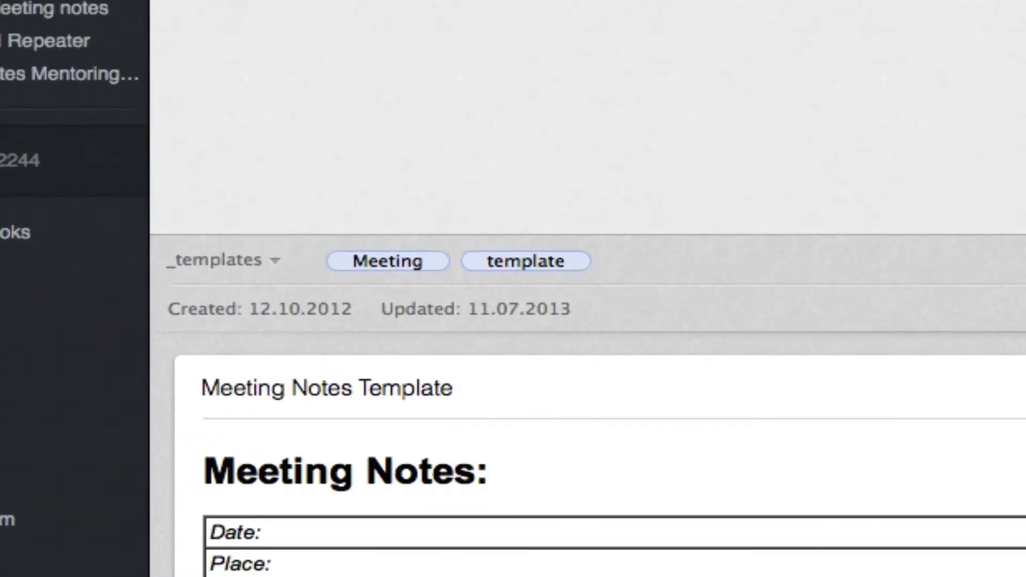
scroll(600, 465, "down", 5)
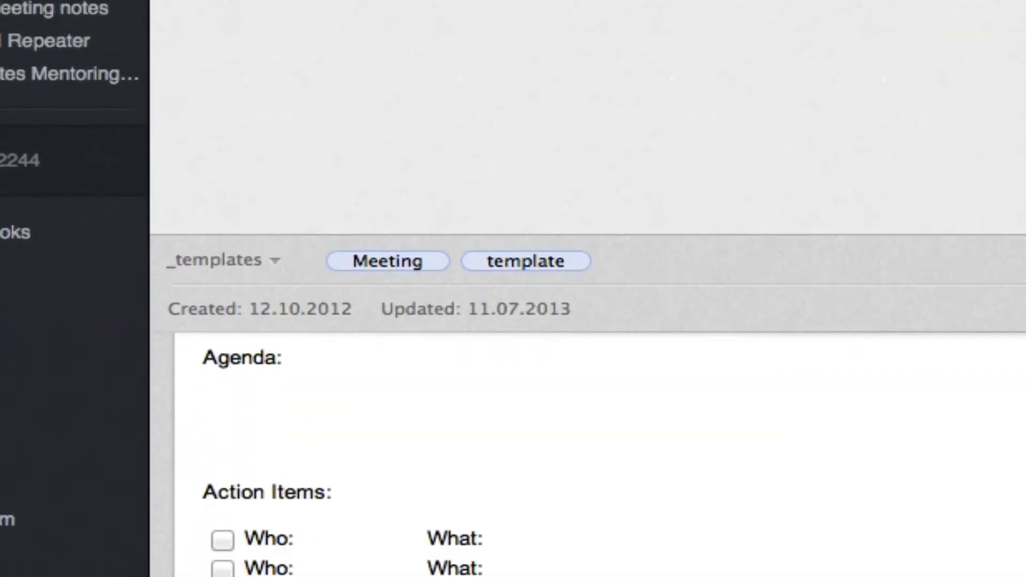
scroll(599, 465, "up", 5)
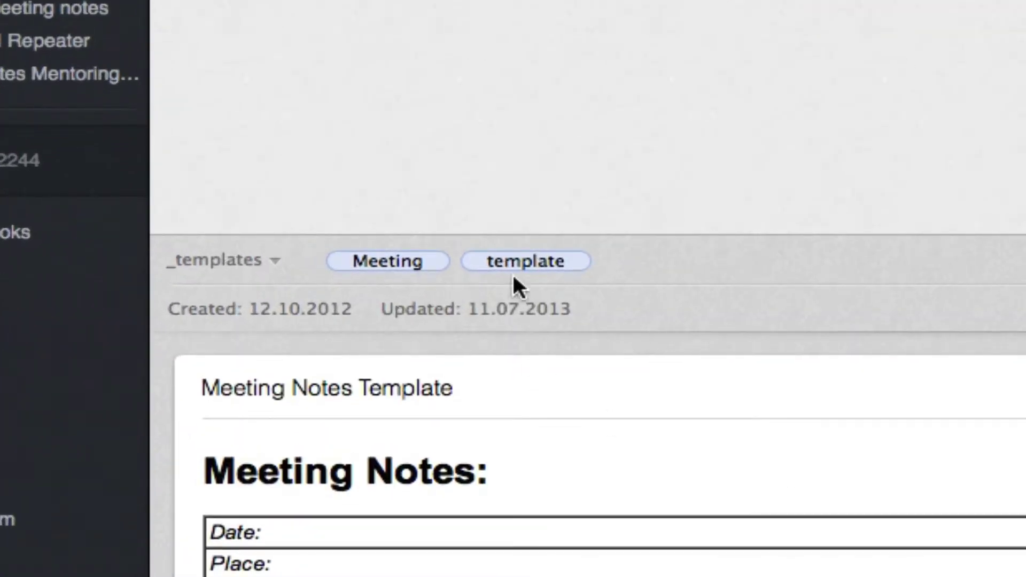
left_click(530, 264)
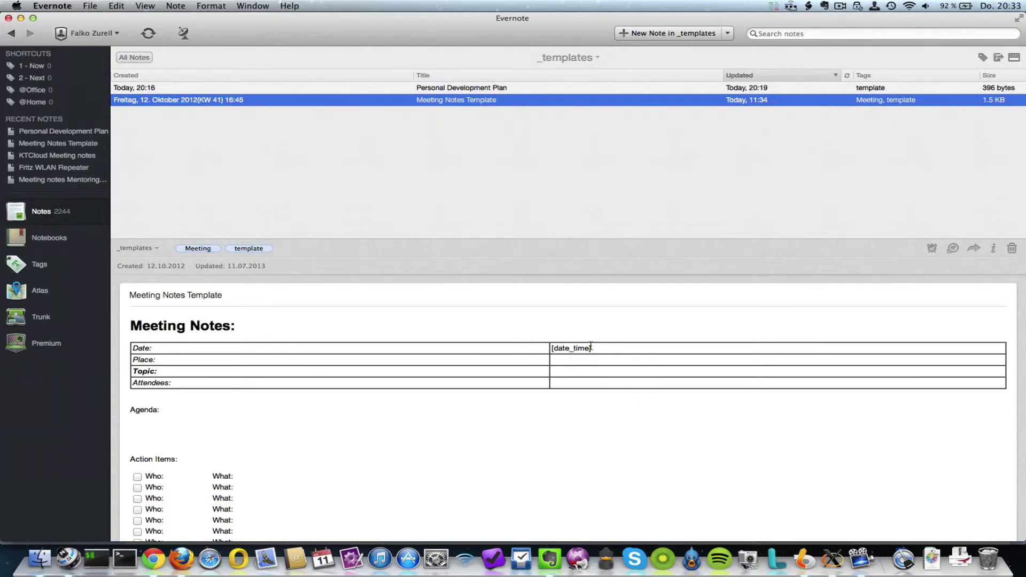
- Highlight the [date_time] placeholder in the Date row and show the Scripts menu's Evernote scripts
left_click_drag(596, 347, 550, 348)
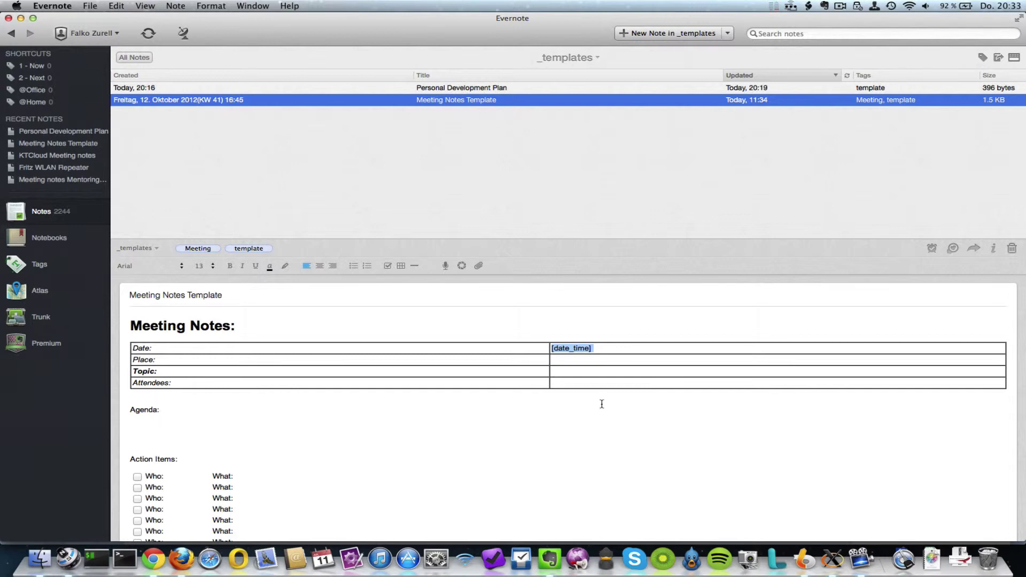
scroll(601, 404, "down", 5)
scroll(601, 404, "down", 3)
scroll(601, 404, "up", 2)
scroll(602, 408, "up", 5)
left_click(809, 6)
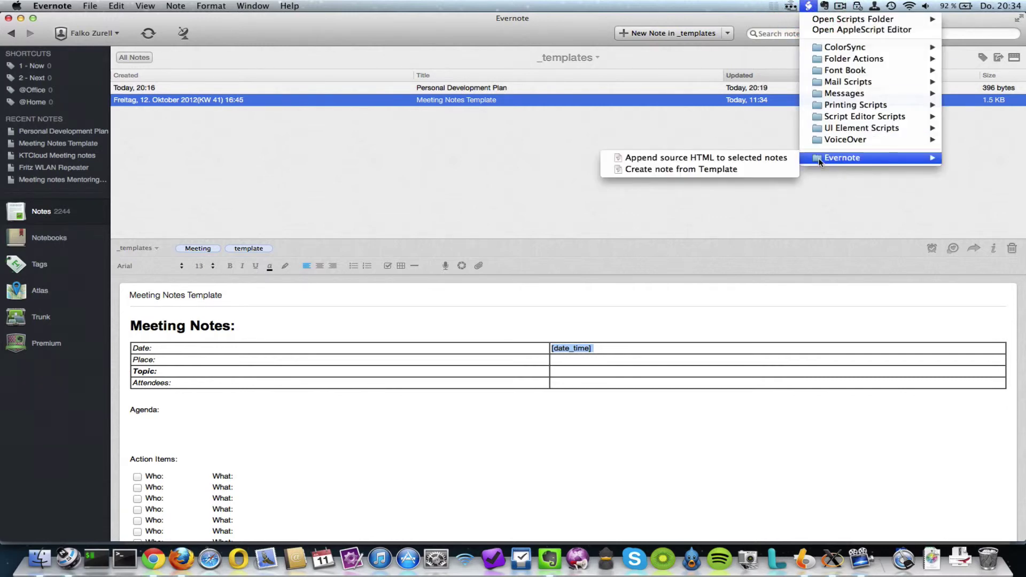
mouse_move(871, 158)
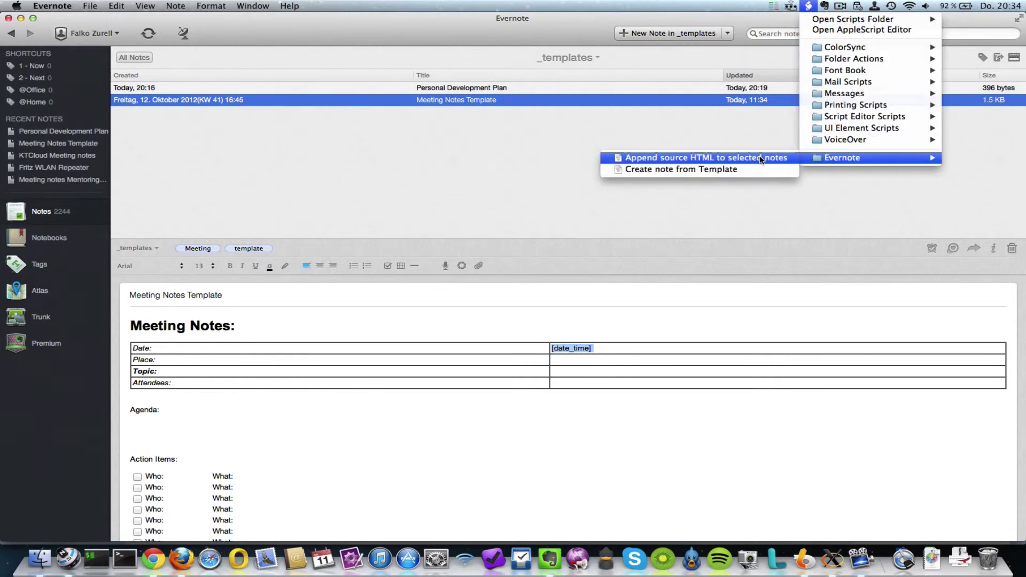
- Close the Scripts menu, show the Personal Development Plan template, and reopen the Scripts menu
left_click(716, 136)
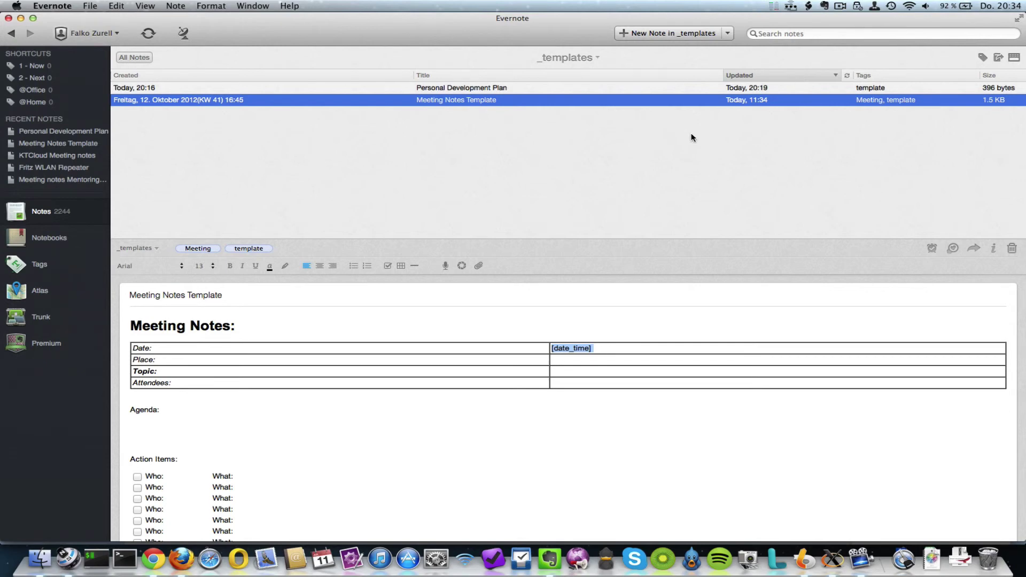
left_click(641, 89)
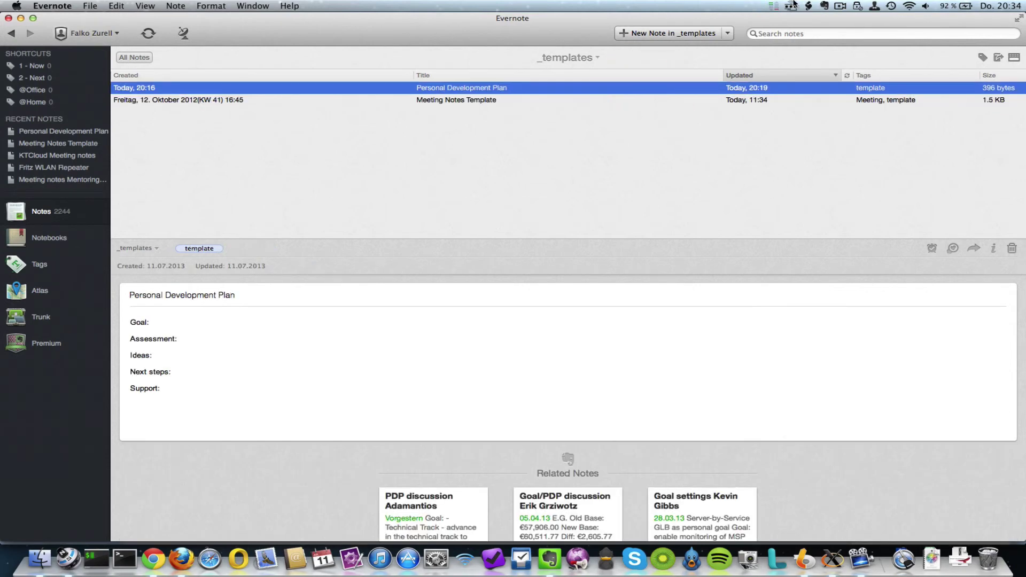
left_click(809, 6)
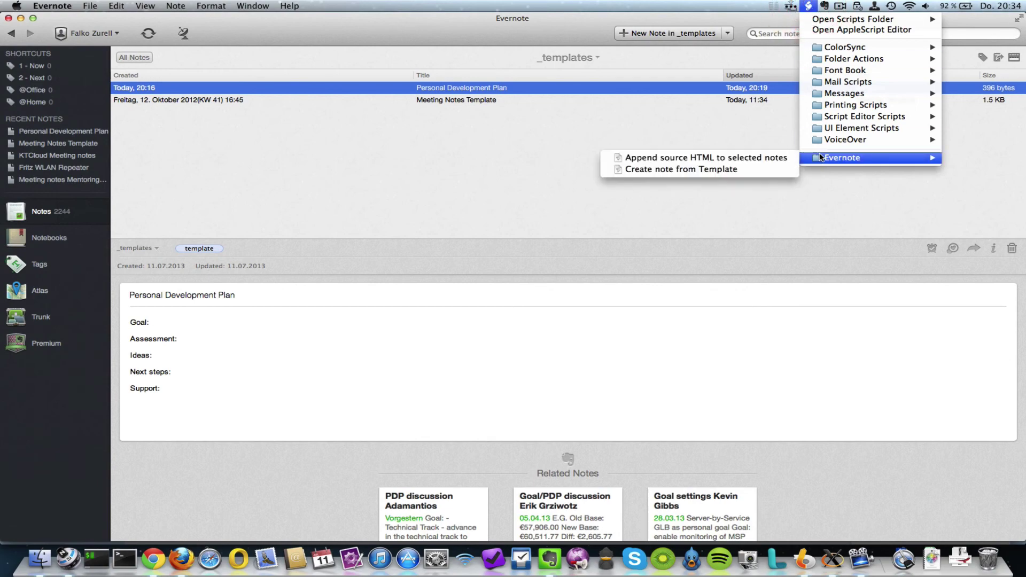